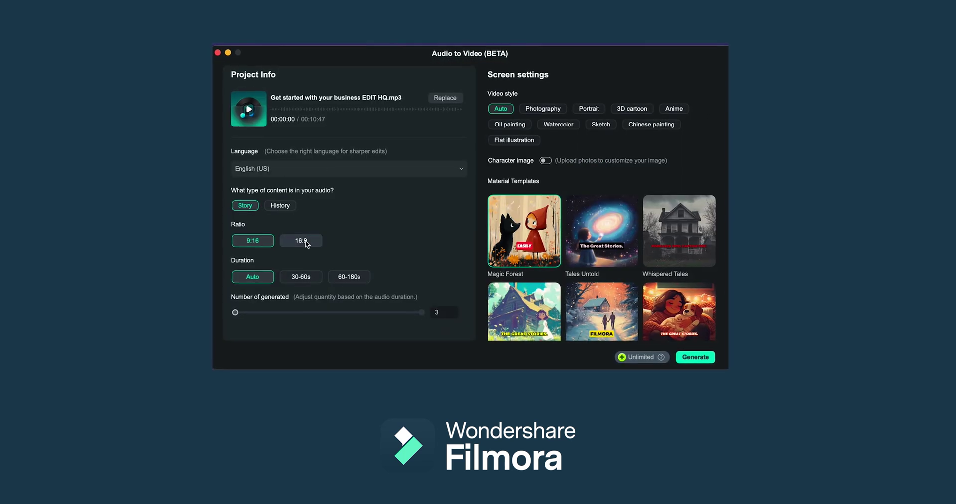
Step: Switch the video ratio to 16:9 and start generating the videos
click(302, 241)
scroll(647, 234, down, 5)
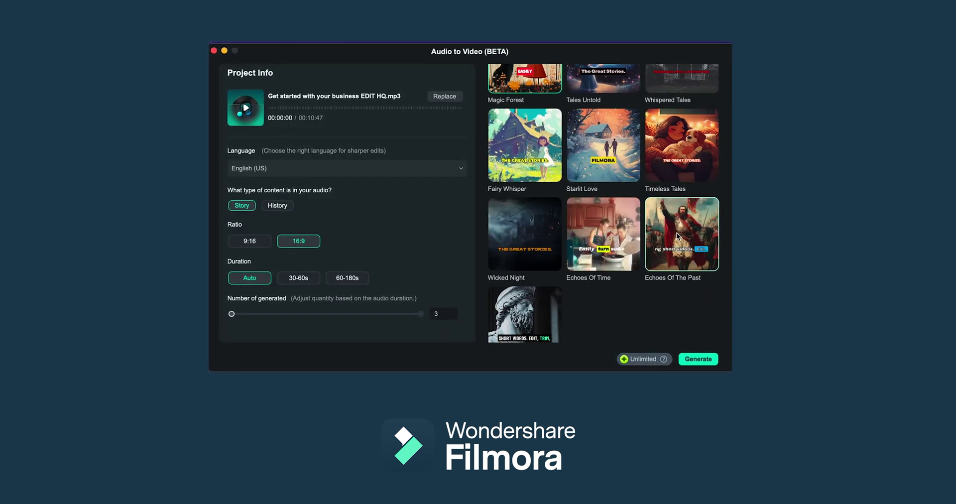
scroll(677, 236, up, 6)
click(698, 358)
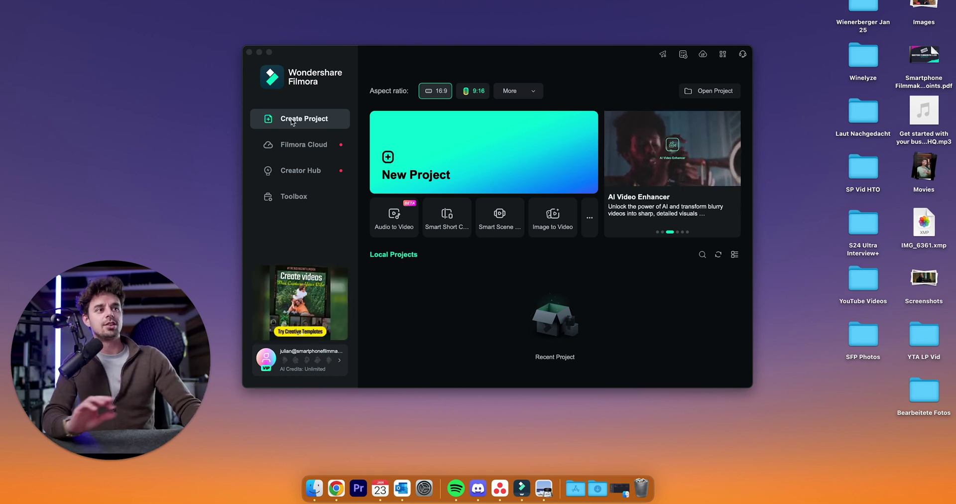
Step: Open the Toolbox and browse AI tools such as Audio to Video and Image to Video
click(296, 200)
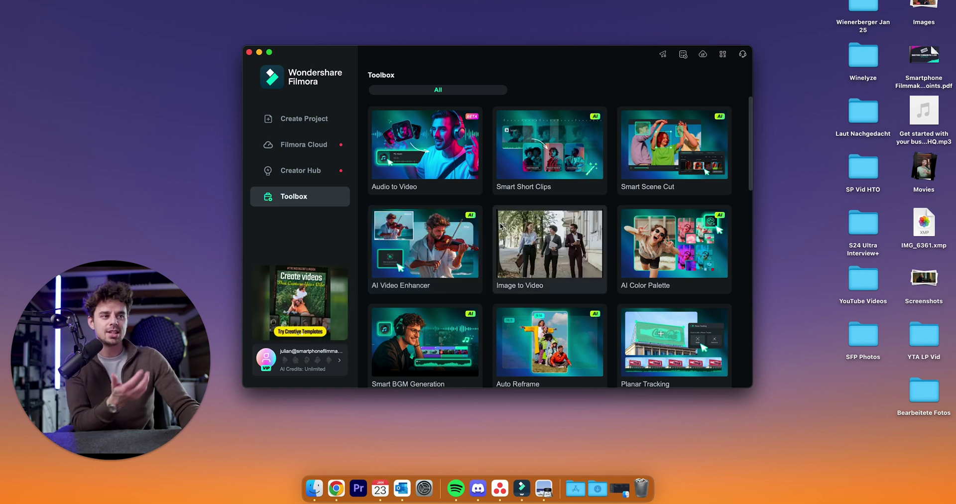
mouse_move(508, 231)
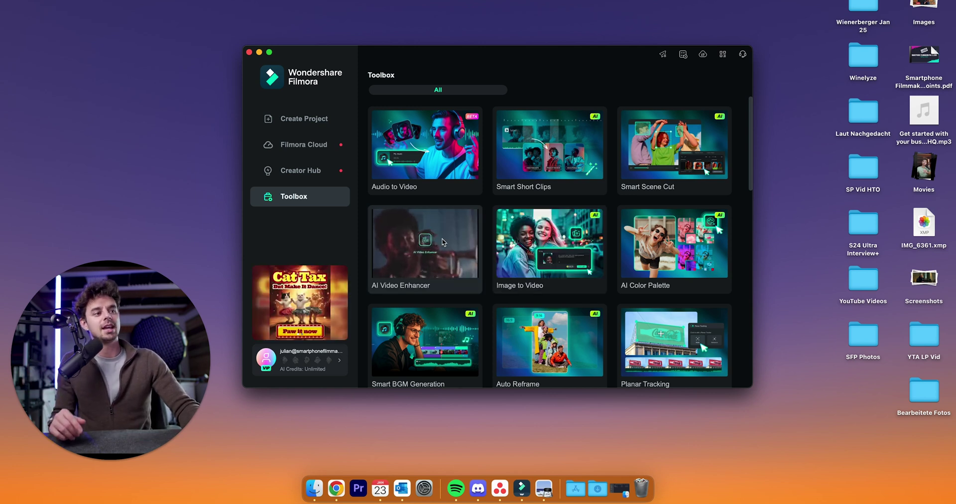
mouse_move(527, 269)
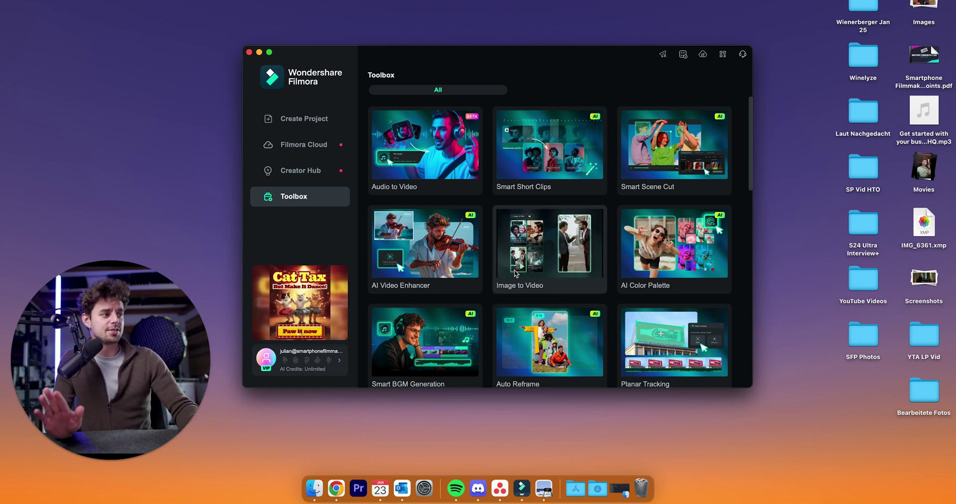
scroll(519, 275, down, 1)
scroll(518, 276, down, 1)
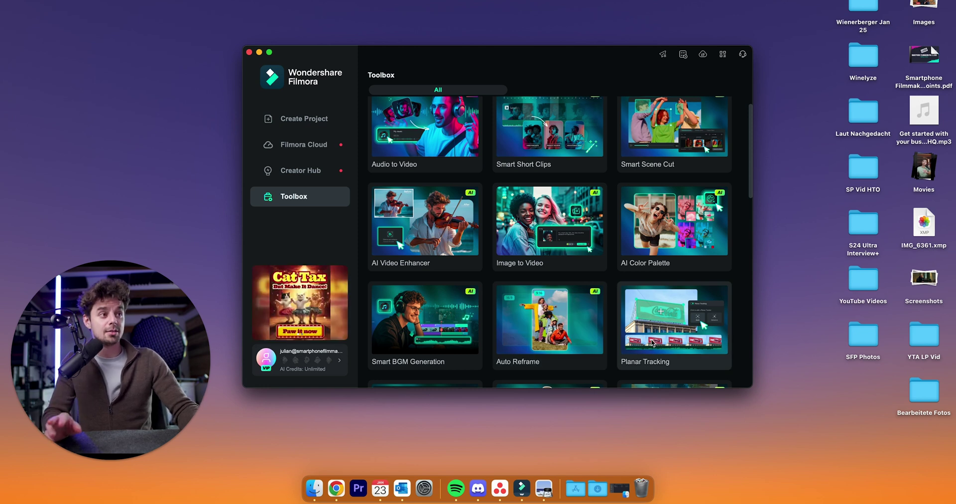
scroll(652, 342, up, 2)
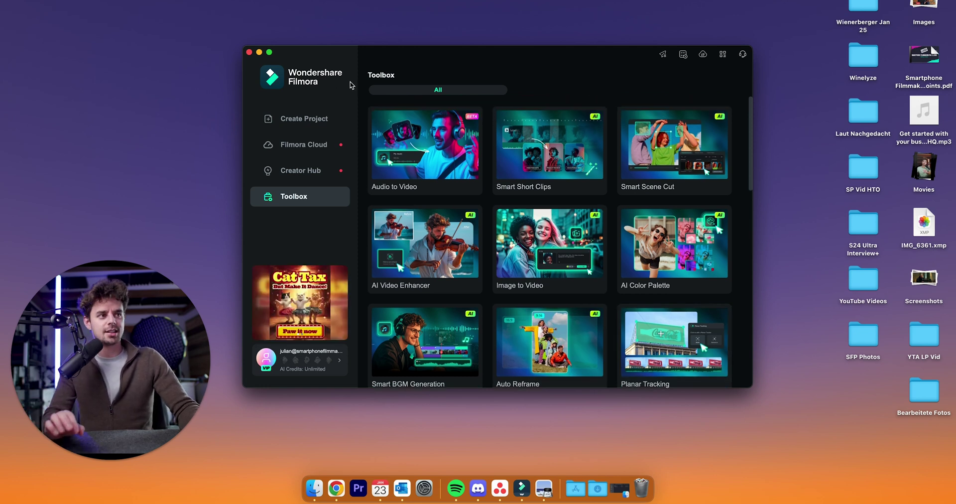
Step: Open Audio to Video and load 'Get started with your business EDIT HQ.mp3' as source audio
click(435, 149)
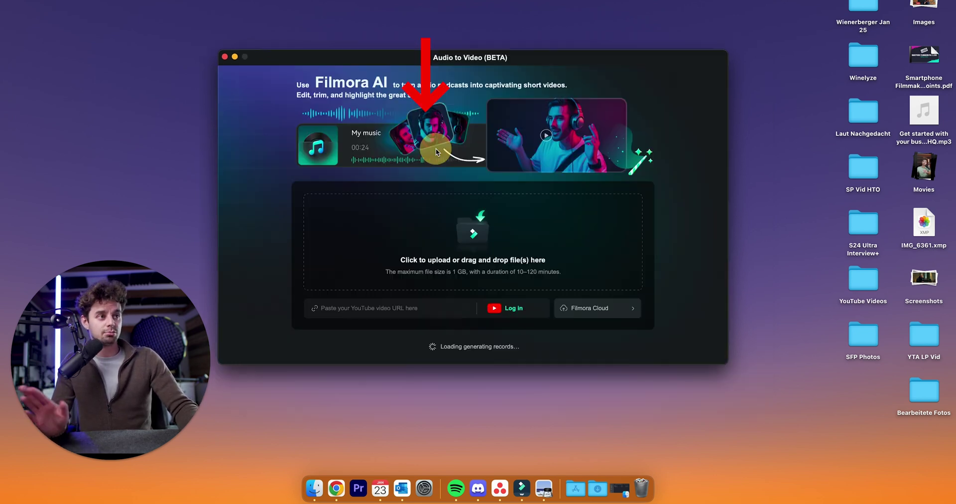
scroll(460, 205, down, 3)
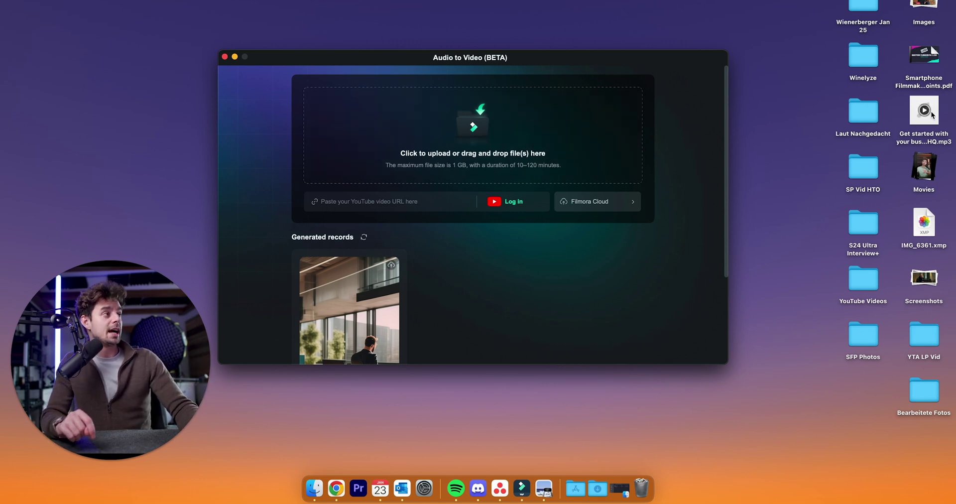
drag(923, 110, 531, 132)
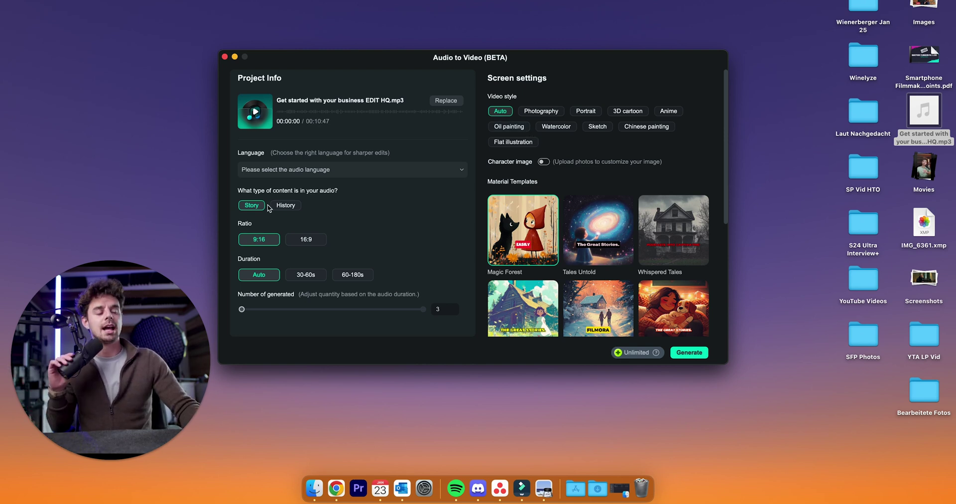
Step: Set the audio language to English (US) and the video ratio to 16:9
click(311, 173)
scroll(320, 219, down, 10)
scroll(320, 251, up, 10)
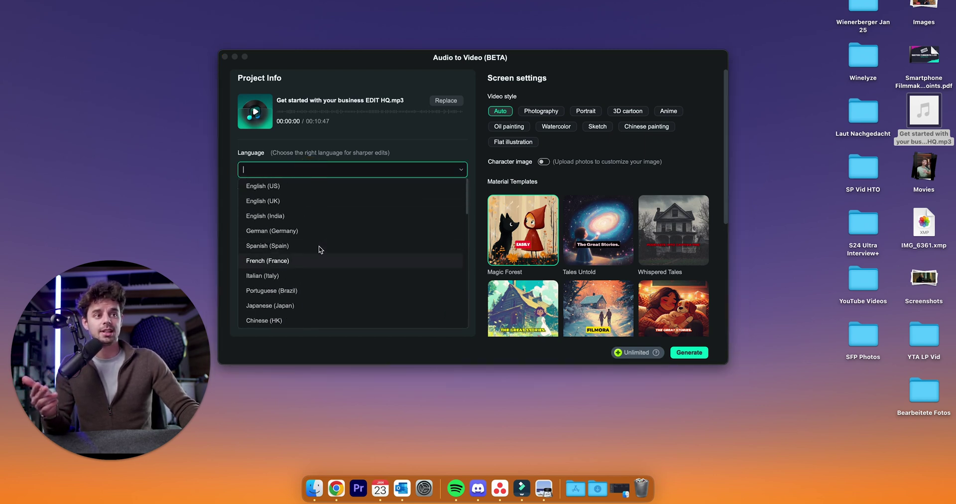
click(288, 191)
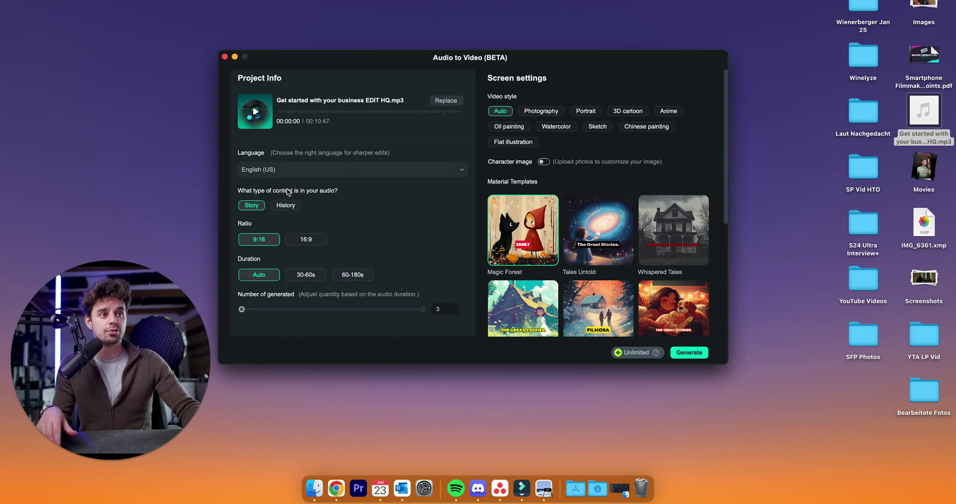
click(307, 239)
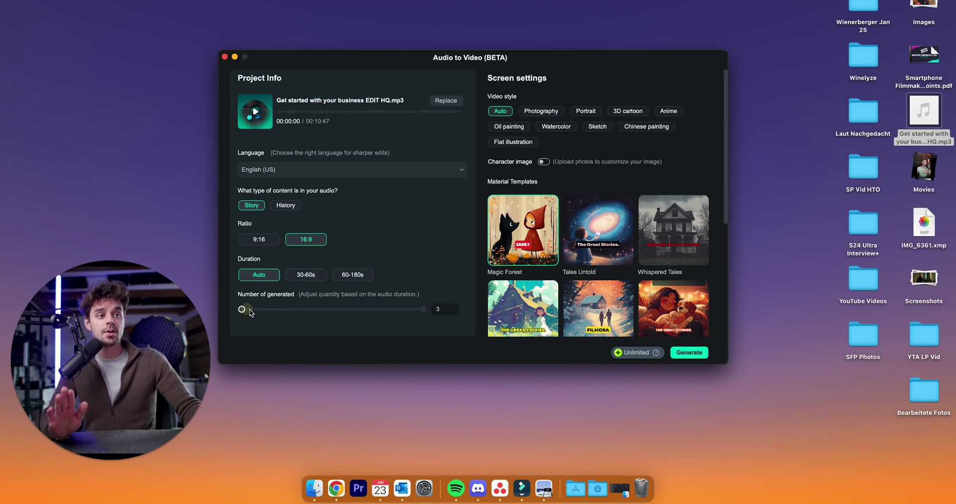
Step: Leave the number of generated videos at 3
drag(243, 309, 463, 310)
click(448, 311)
click(436, 309)
double_click(436, 308)
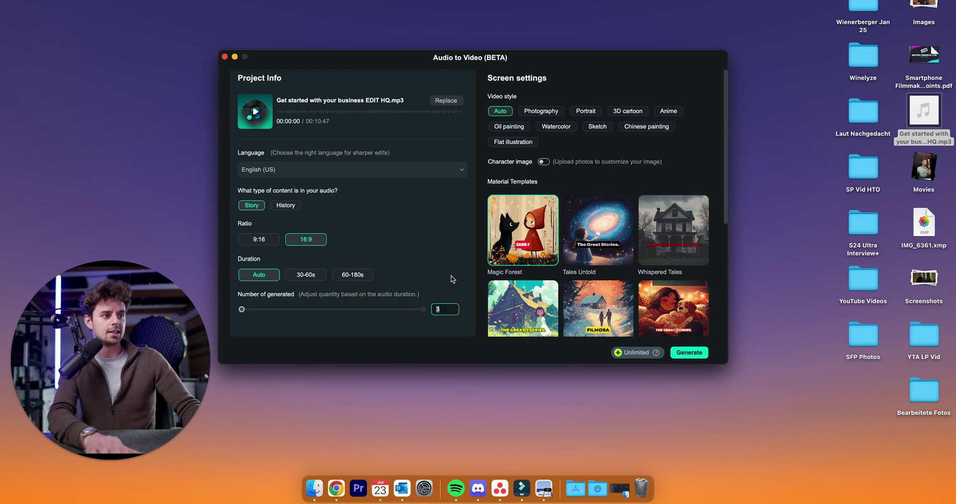
click(447, 295)
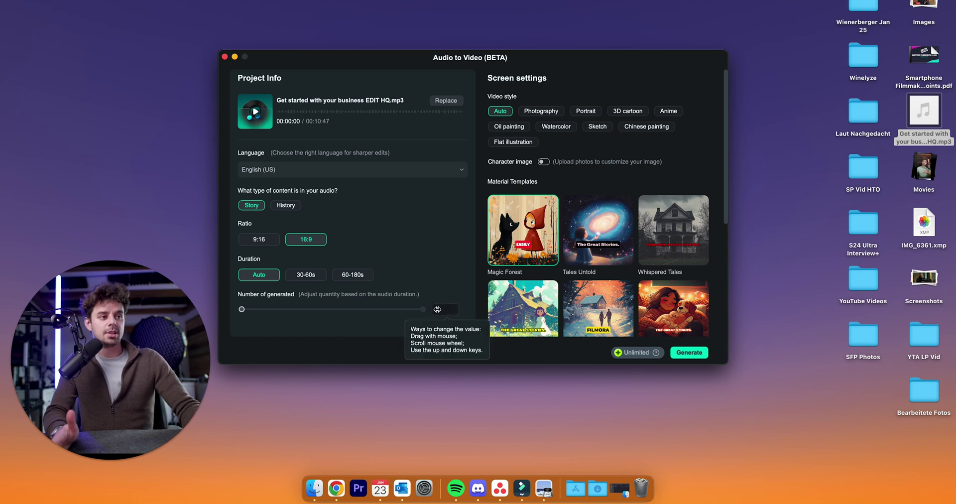
drag(442, 309, 447, 291)
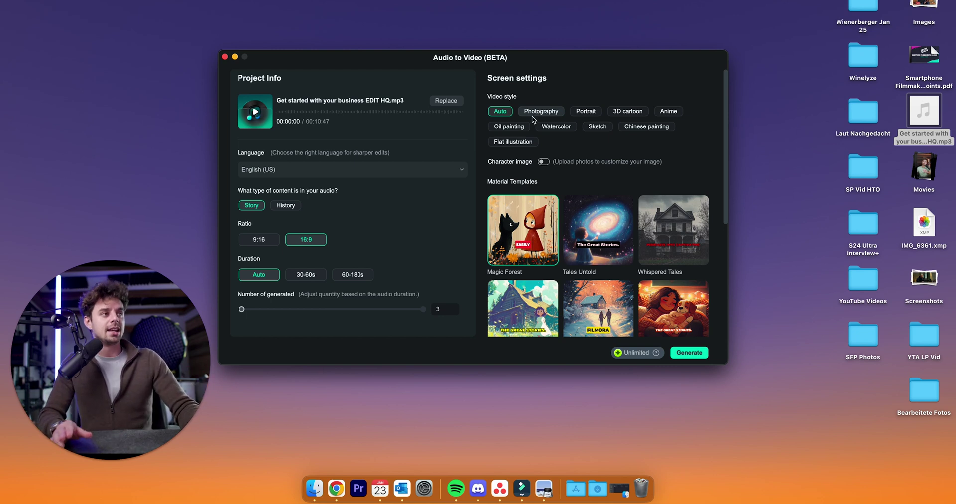
Step: Look over the Auto video style and material templates, then generate the three videos
scroll(490, 171, down, 1)
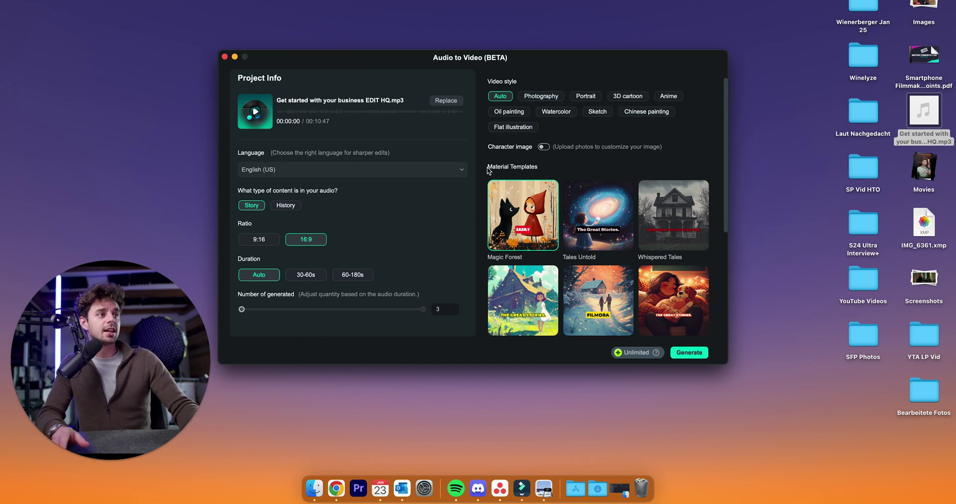
scroll(516, 204, down, 3)
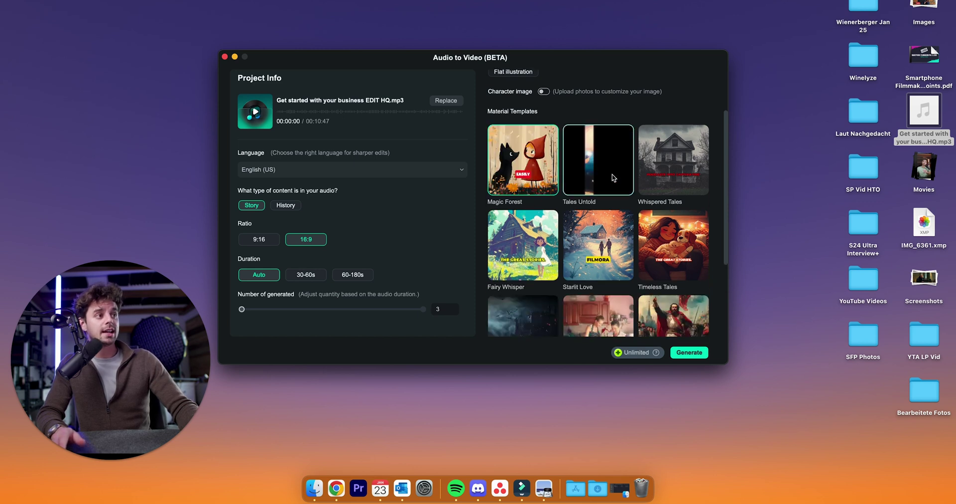
scroll(679, 178, down, 5)
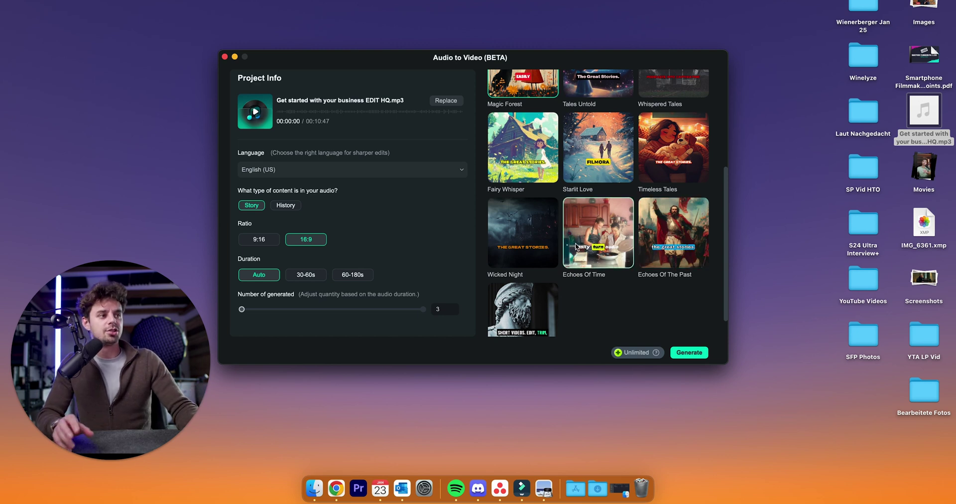
scroll(592, 290, up, 8)
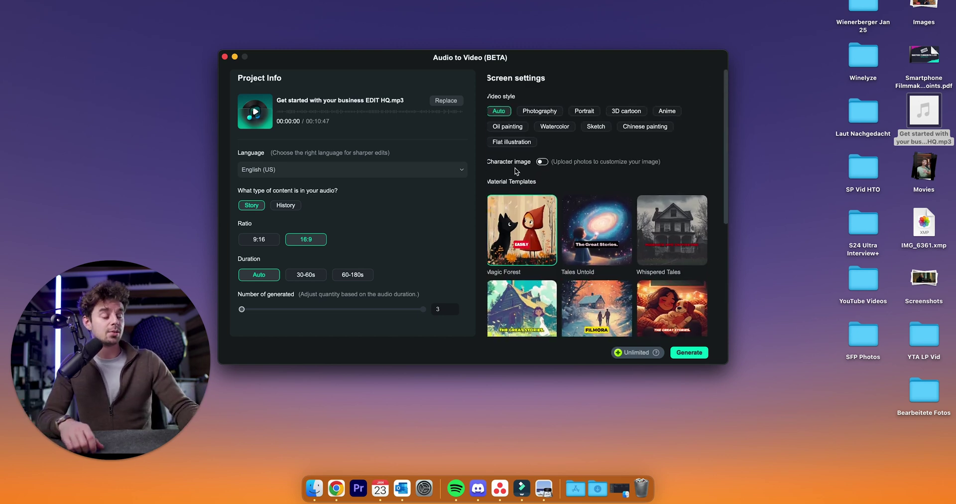
click(688, 352)
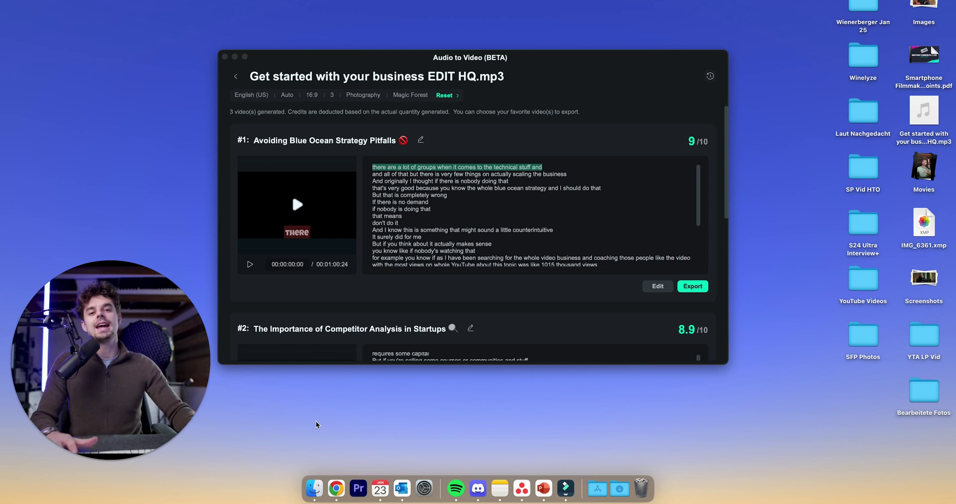
Step: Scroll through results #1–#3 and back to the top, where 'Avoiding Blue Ocean Strategy Pitfalls' scores 9/10
scroll(358, 259, down, 2)
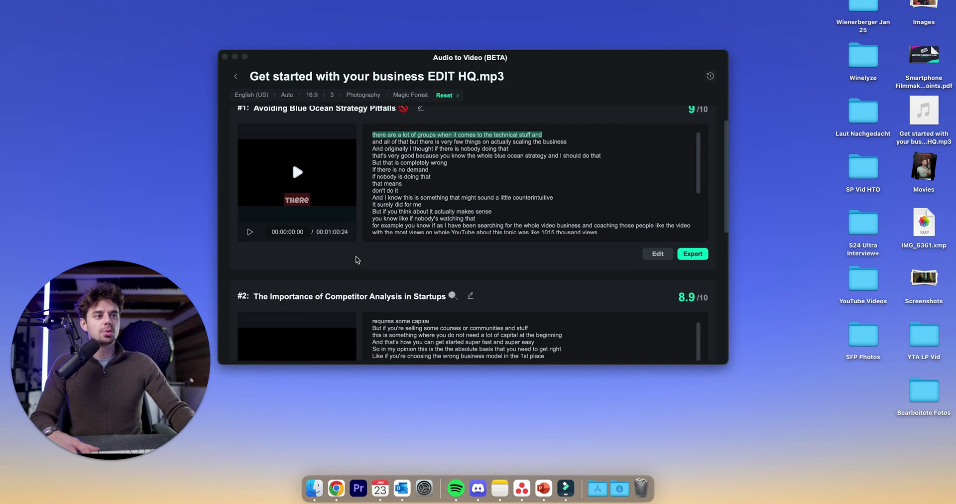
scroll(359, 254, up, 2)
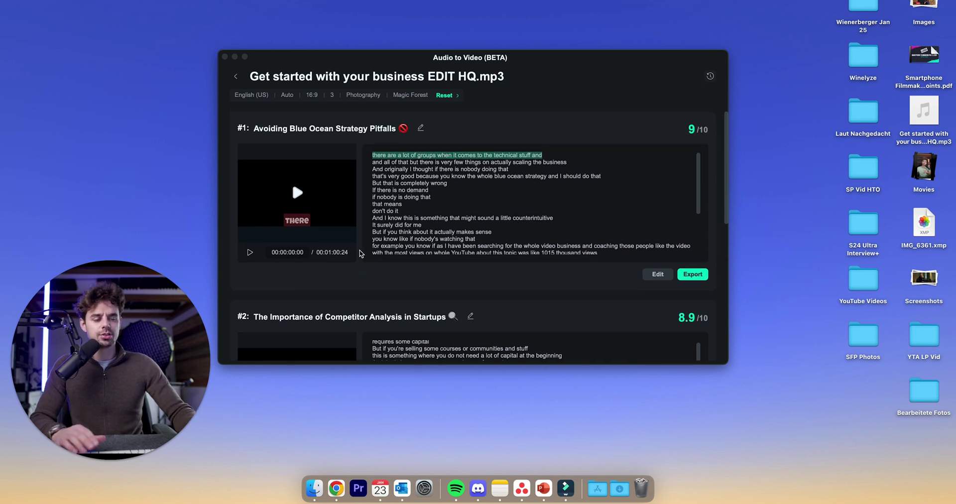
scroll(357, 253, down, 1)
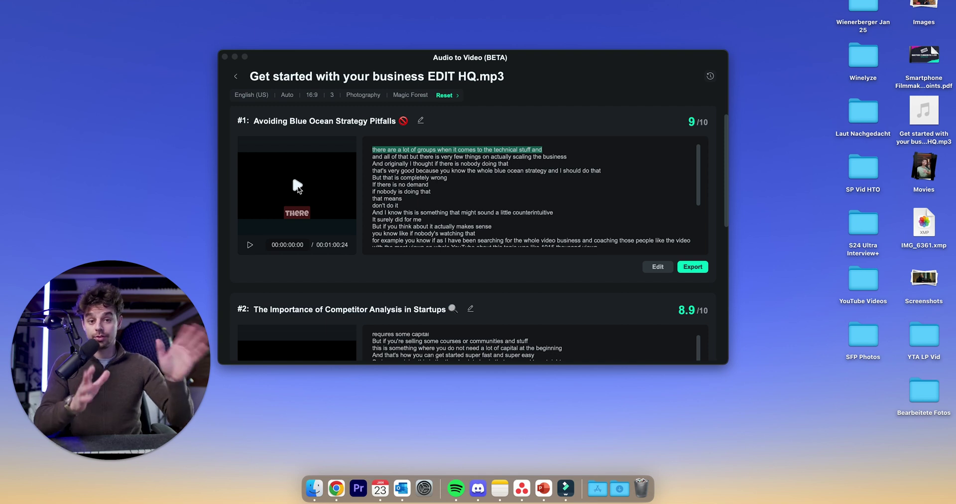
scroll(369, 214, down, 20)
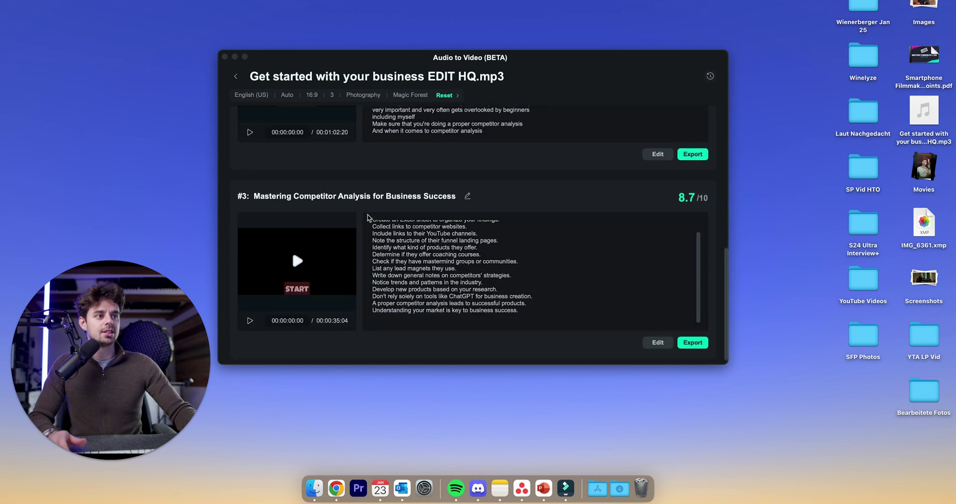
scroll(370, 271, up, 1)
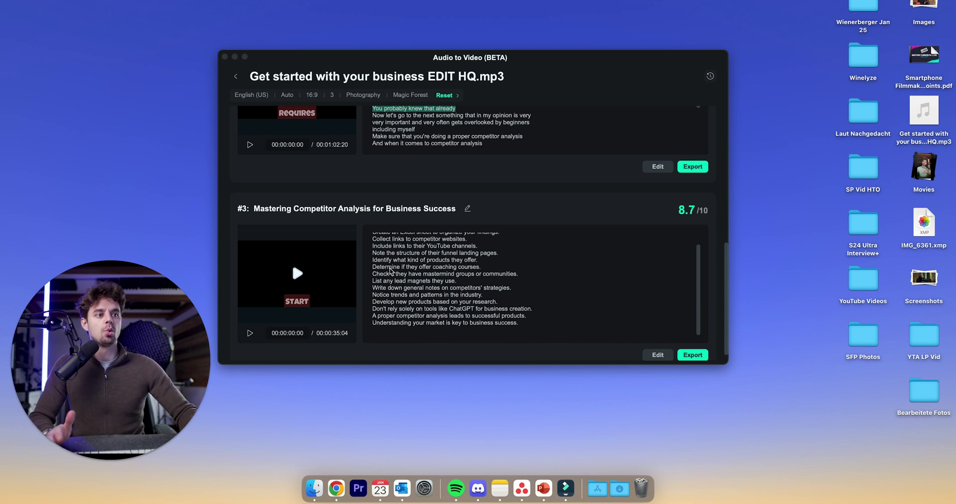
scroll(385, 272, up, 10)
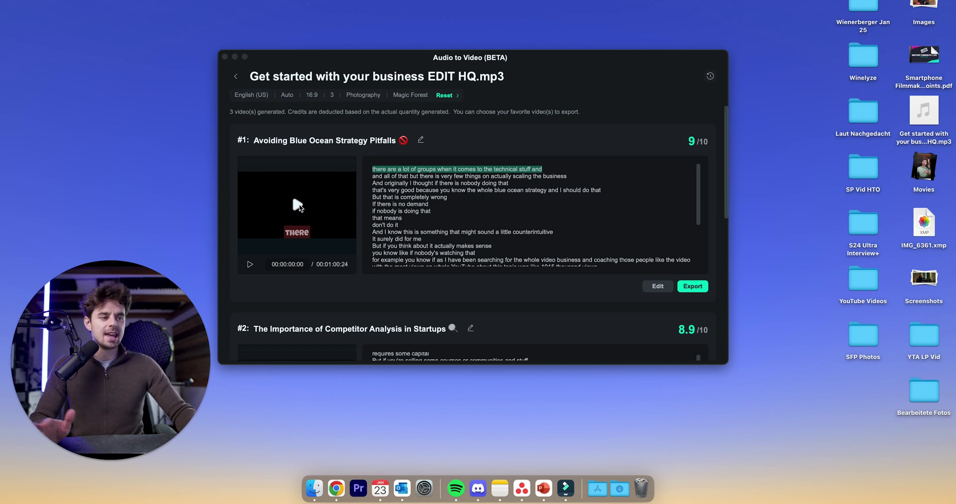
Step: Play and pause the top-rated video's preview, then jump to the line 'If there is no demand'
click(298, 204)
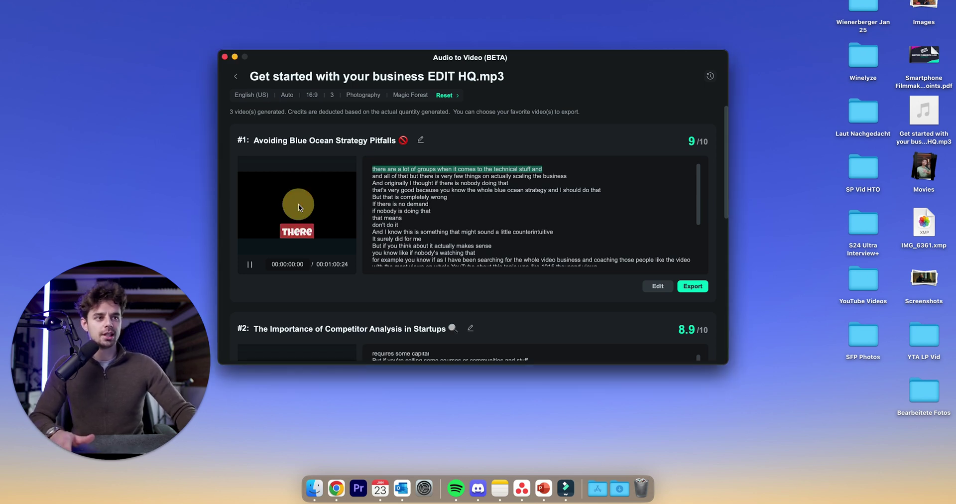
click(246, 269)
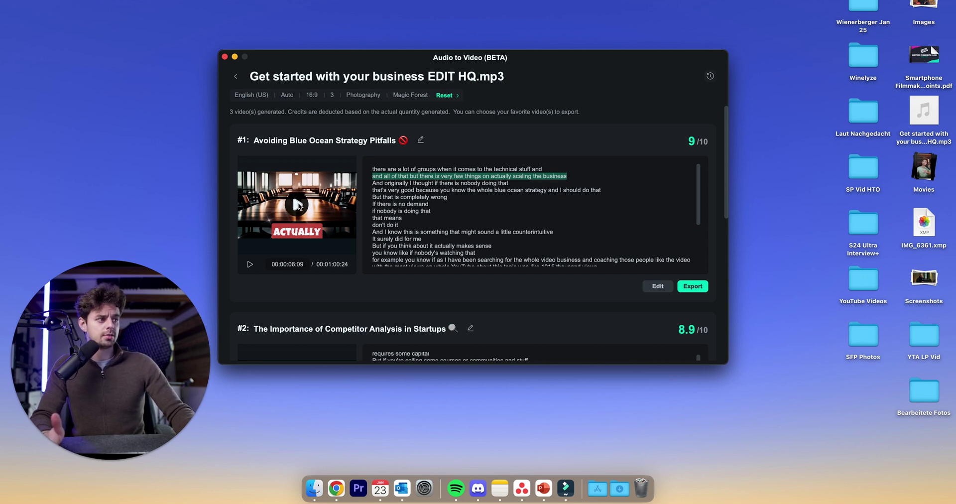
click(297, 205)
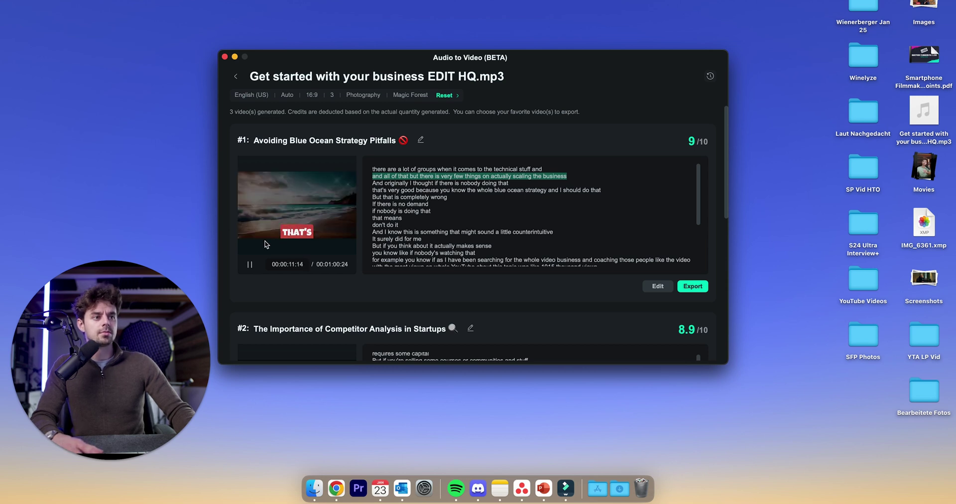
click(249, 264)
click(428, 205)
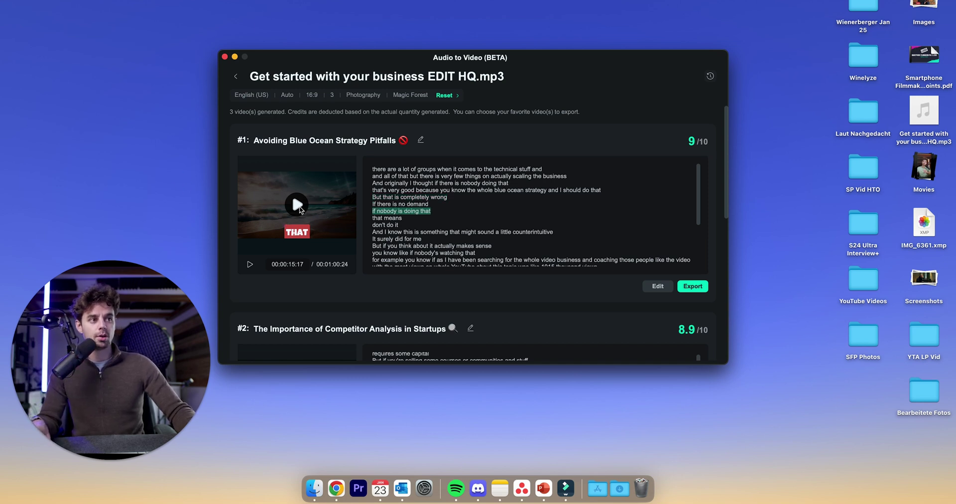
Step: Resume the first video's preview and pause it at 00:00:24:06
click(300, 208)
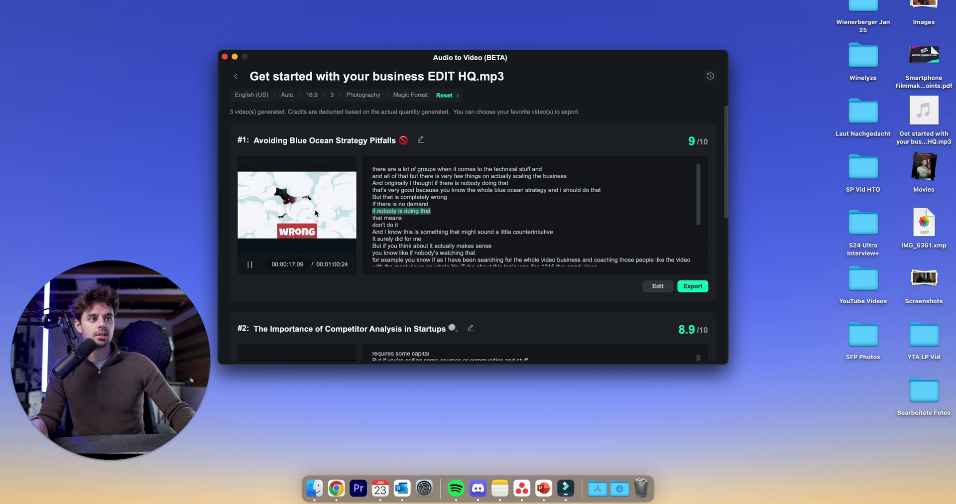
click(321, 217)
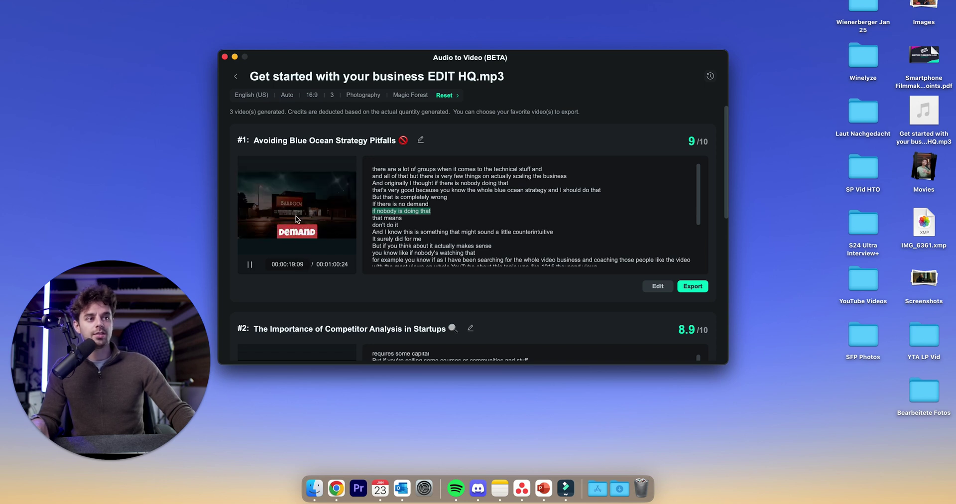
click(246, 268)
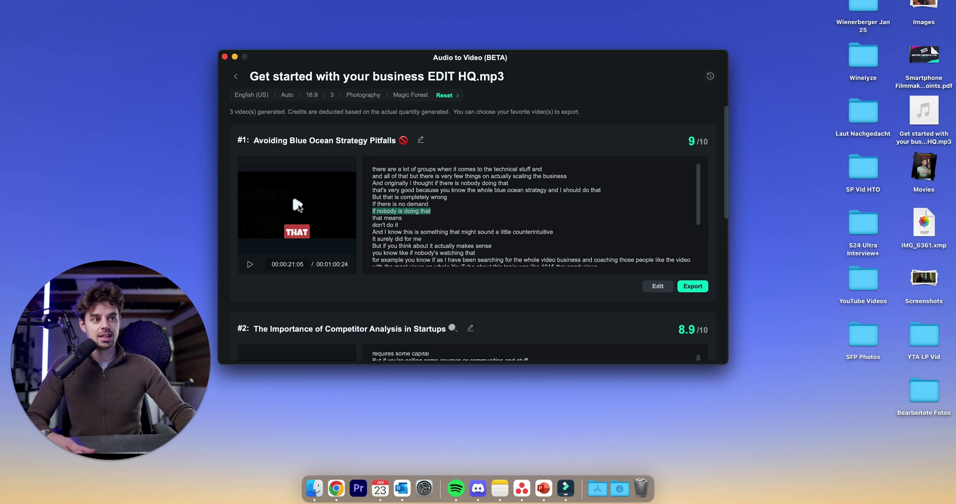
click(297, 204)
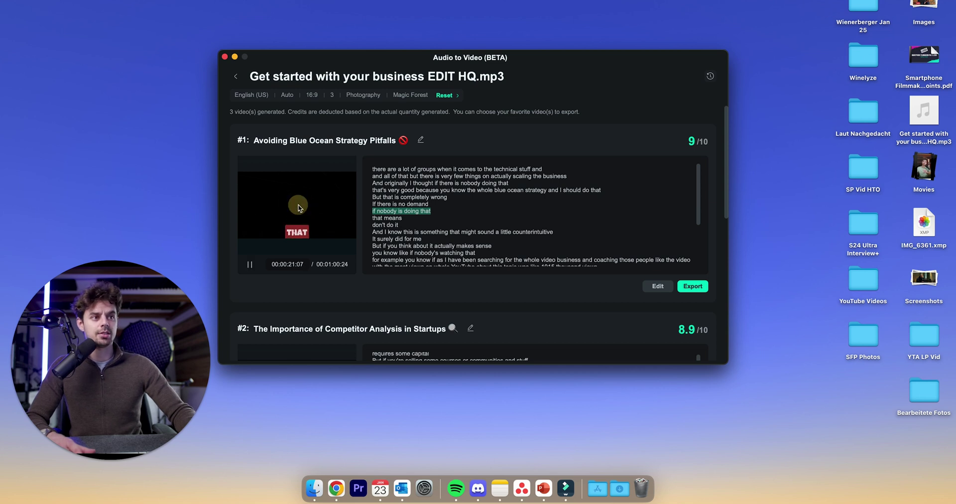
click(248, 264)
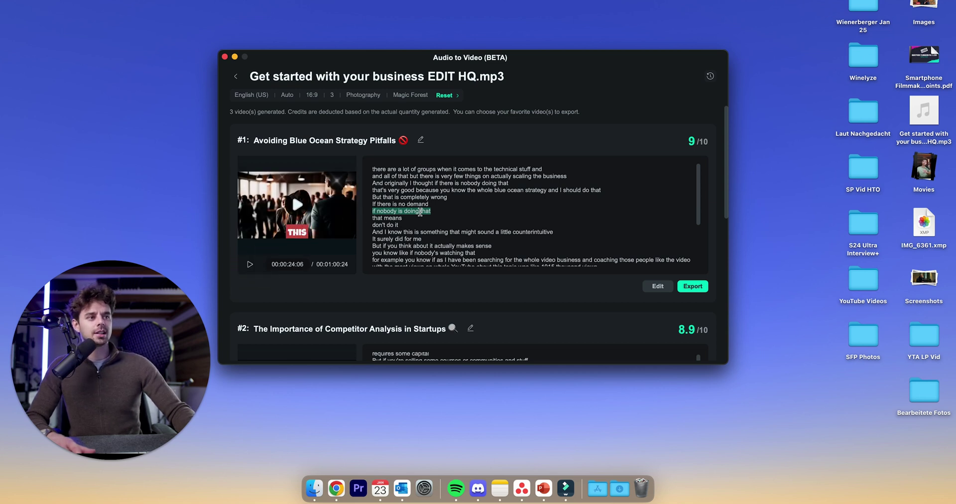
click(386, 219)
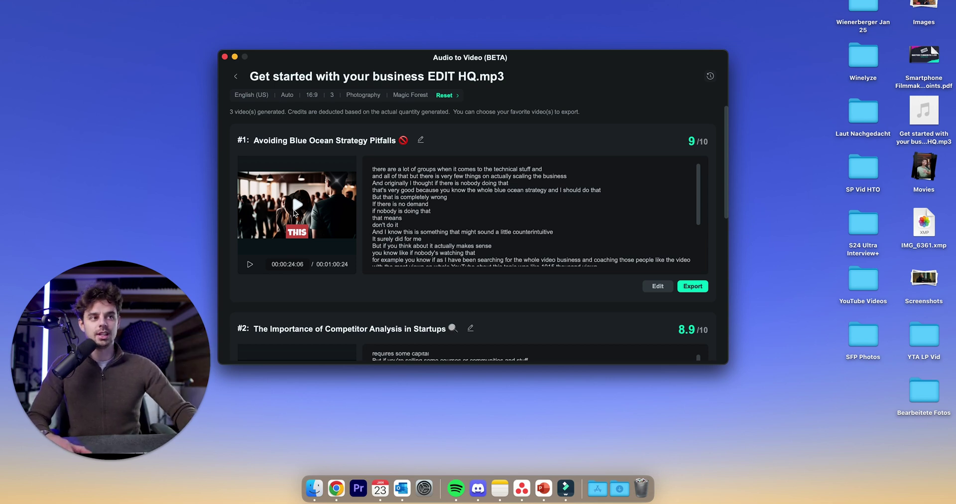
scroll(362, 202, down, 1)
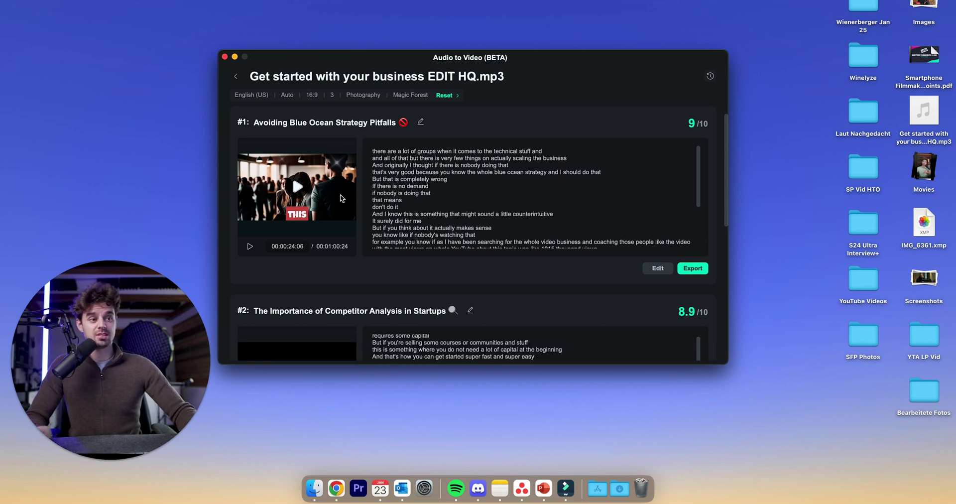
Step: Play 'The Importance of Competitor Analysis in Startups' and pause it at 00:00:10:10
scroll(331, 206, down, 5)
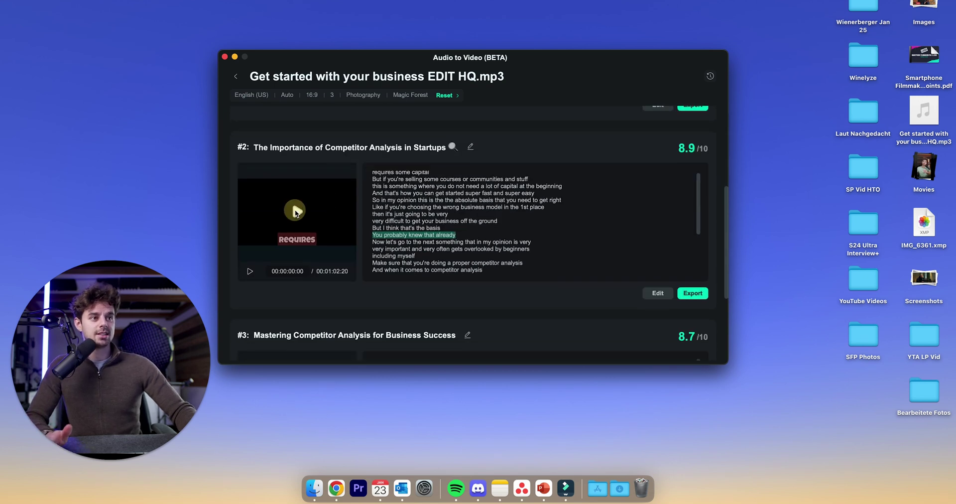
click(295, 210)
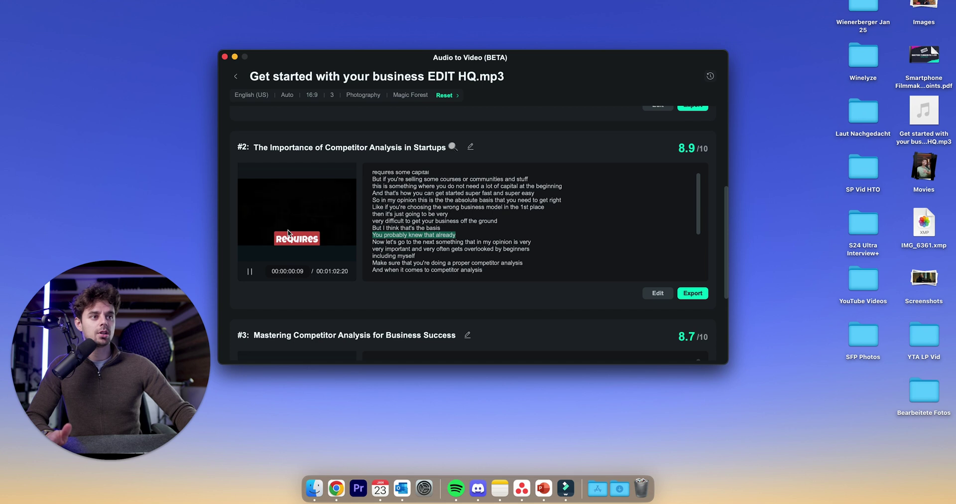
click(249, 272)
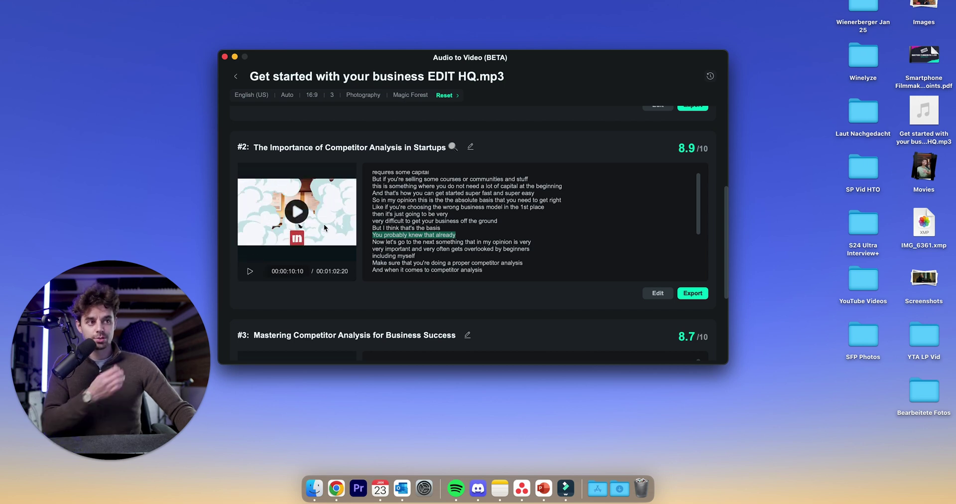
Step: Preview 'Mastering Competitor Analysis for Business Success' to 00:00:07:11, then scroll back up to result #1
scroll(319, 230, down, 5)
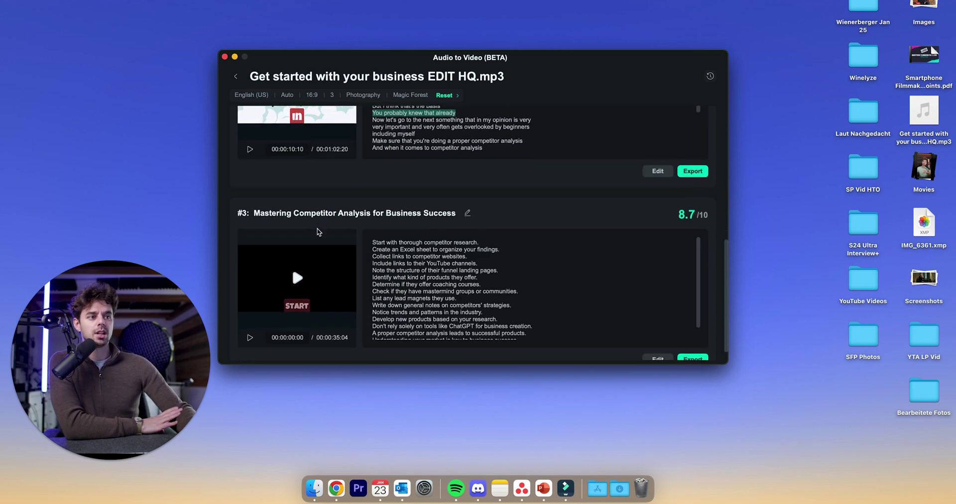
click(300, 263)
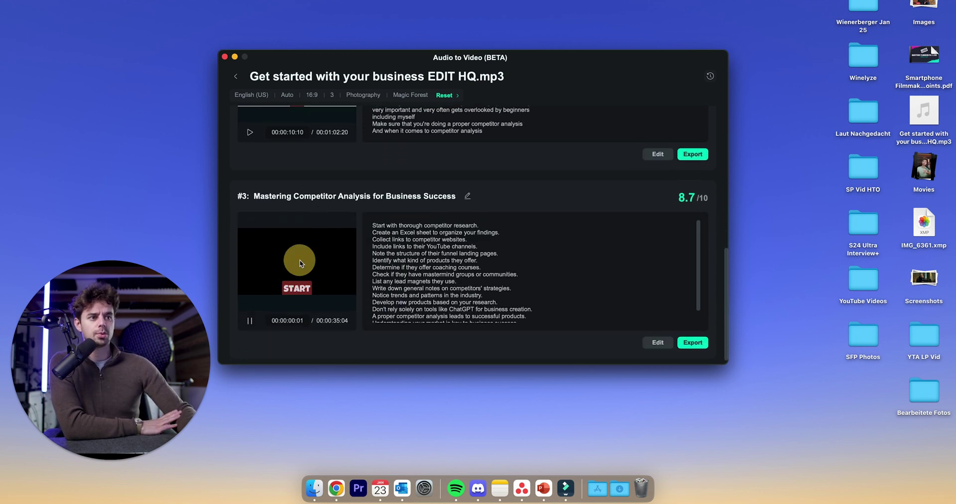
click(250, 322)
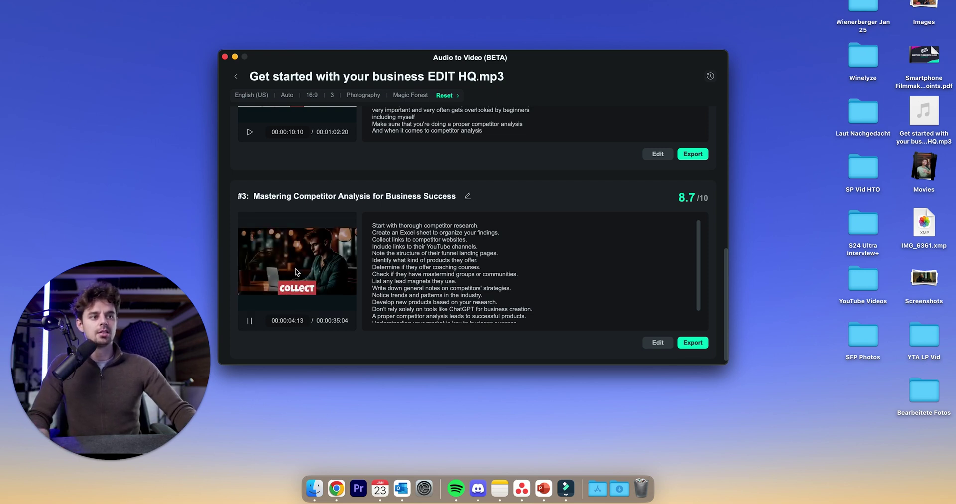
click(251, 322)
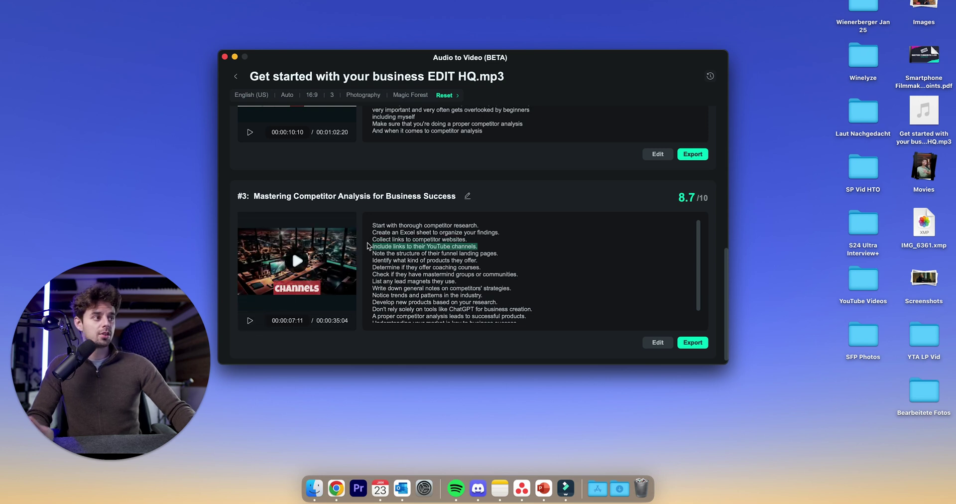
scroll(381, 239, up, 3)
scroll(463, 159, up, 4)
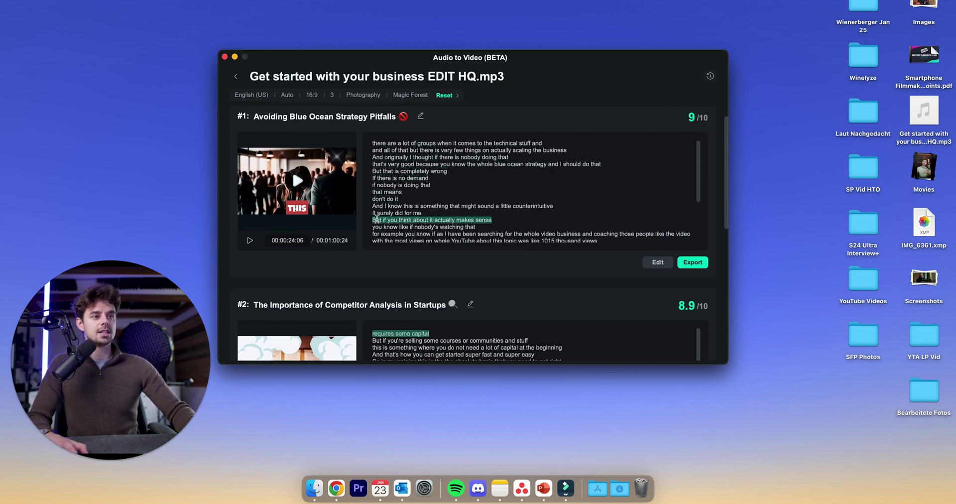
Step: Open 'Avoiding Blue Ocean Strategy Pitfalls' in the editor and select the first clip on the main track
click(657, 263)
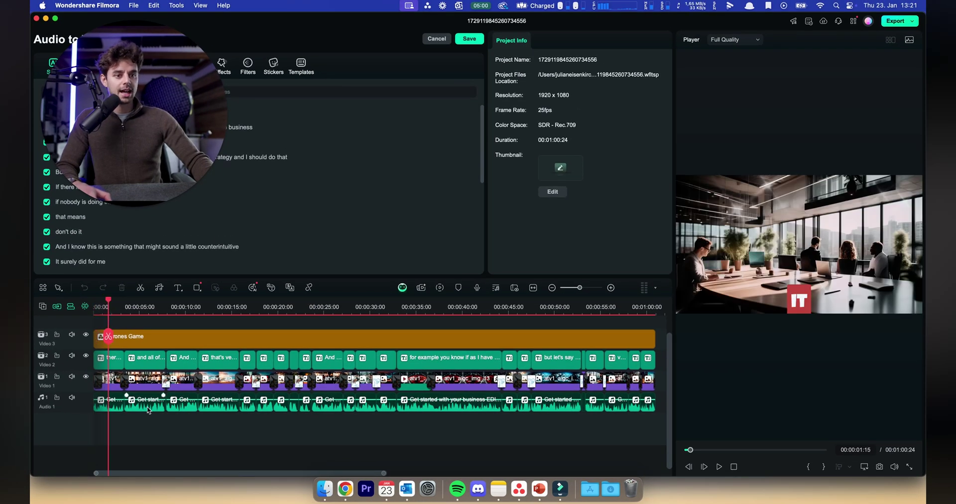
click(111, 383)
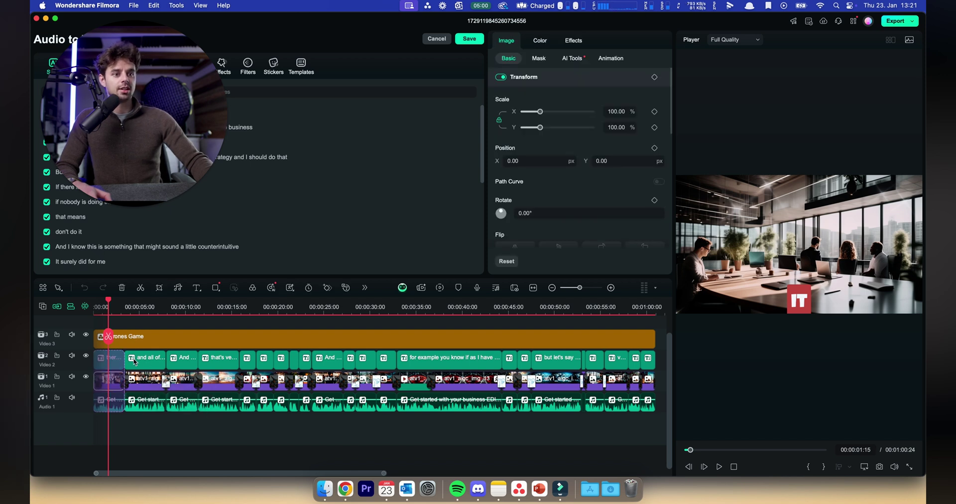
scroll(154, 308, up, 1)
Step: Scrub the playhead to about 18 seconds, then play the timeline and stop at 00:00:23:10
click(154, 308)
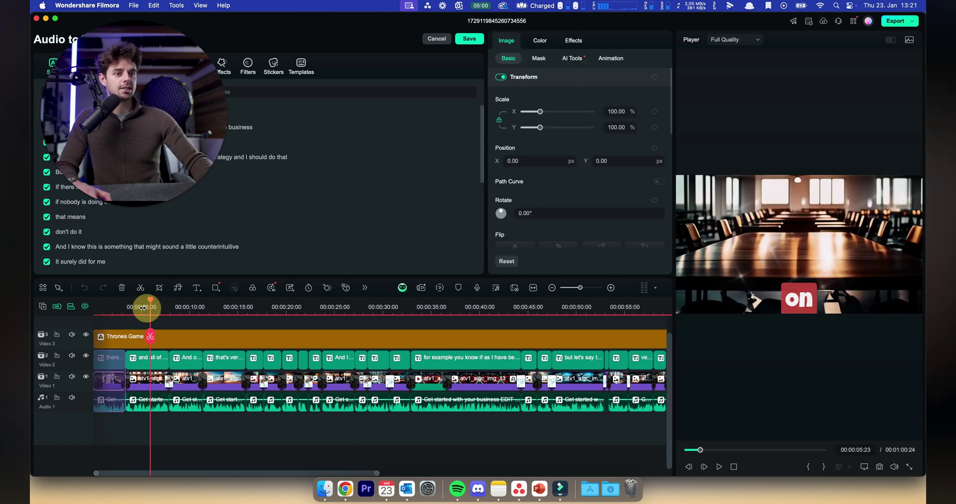
scroll(154, 308, up, 1)
click(189, 308)
click(227, 308)
click(269, 309)
click(295, 308)
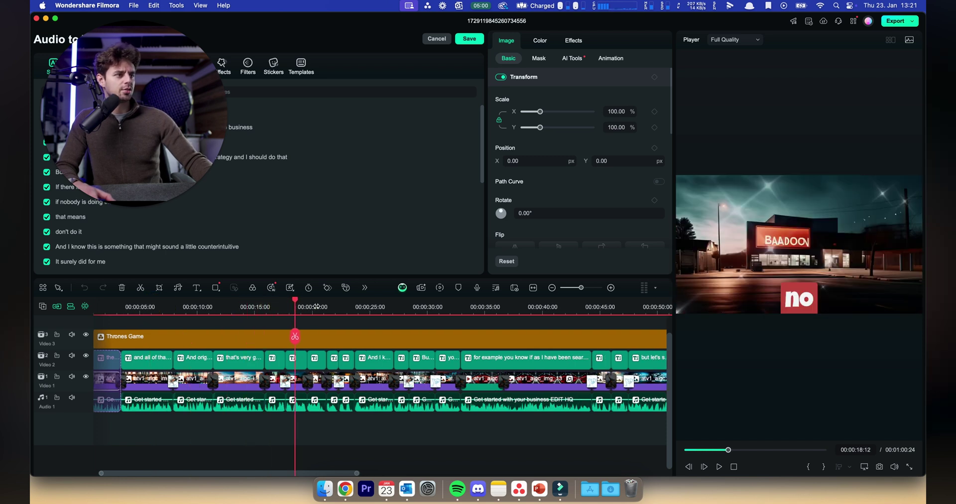
click(316, 308)
click(297, 308)
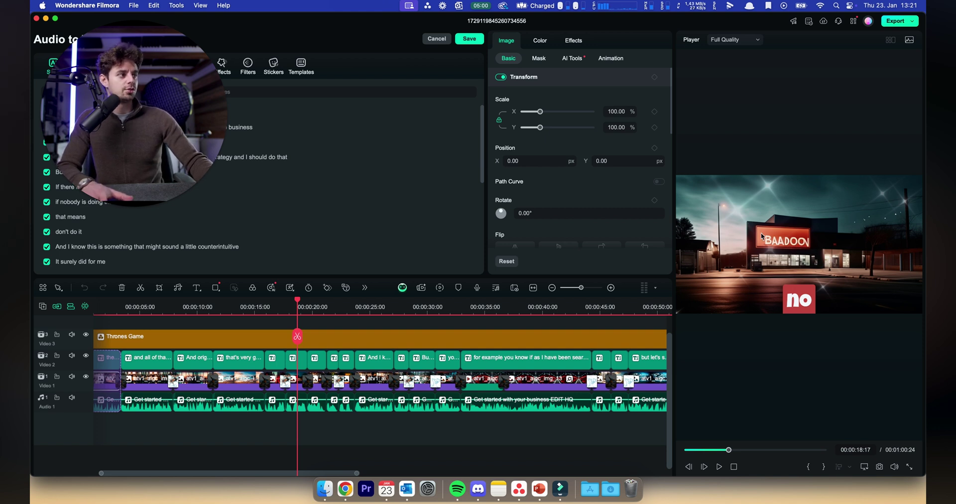
key(space)
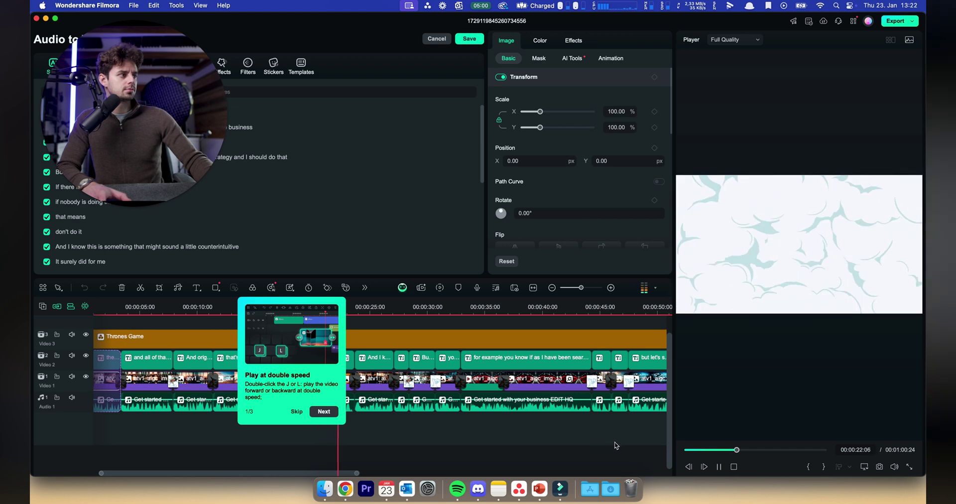
key(space)
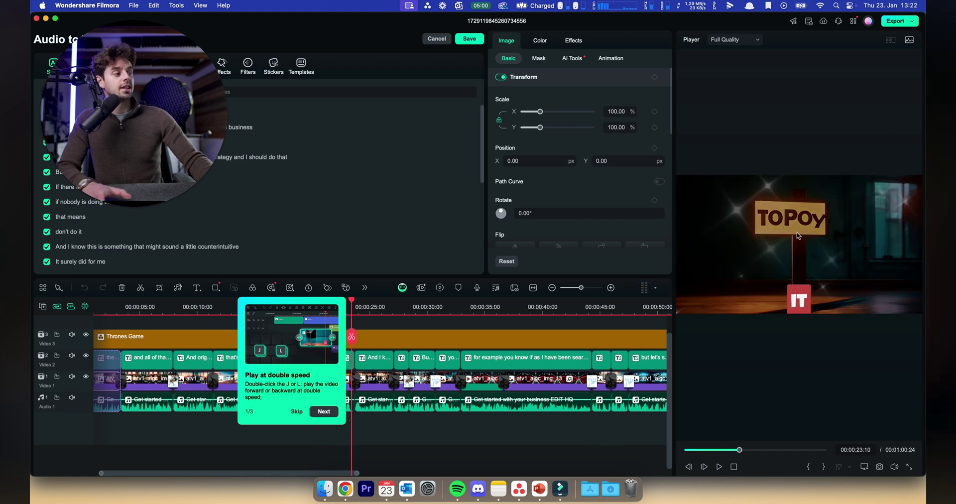
click(423, 443)
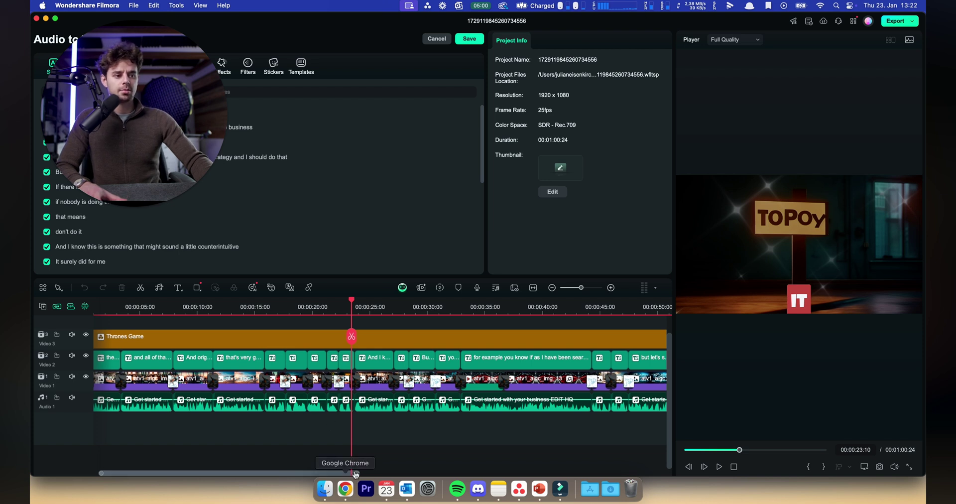
Step: Zoom the timeline to one-second steps and move the playhead to 00:00:25:13, about 27 s, then 00:00:29:09
drag(348, 471, 280, 456)
drag(167, 118, 180, 162)
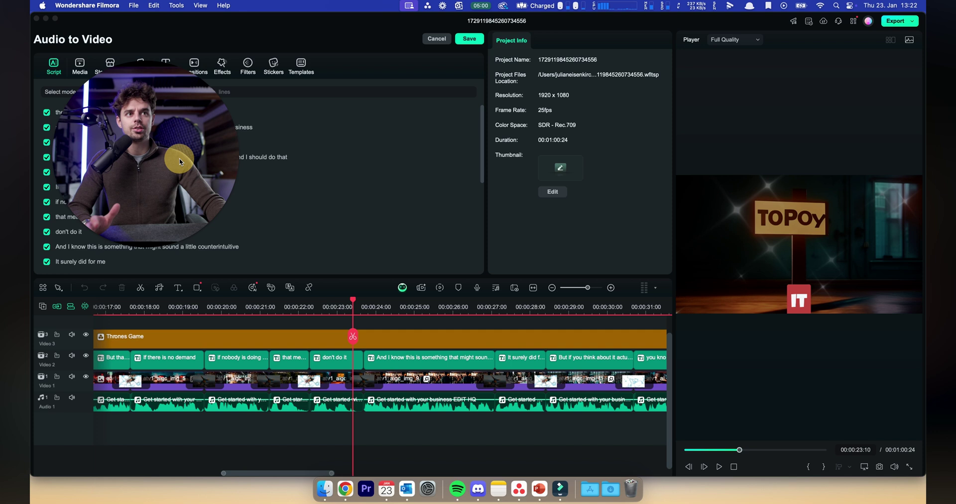
click(434, 307)
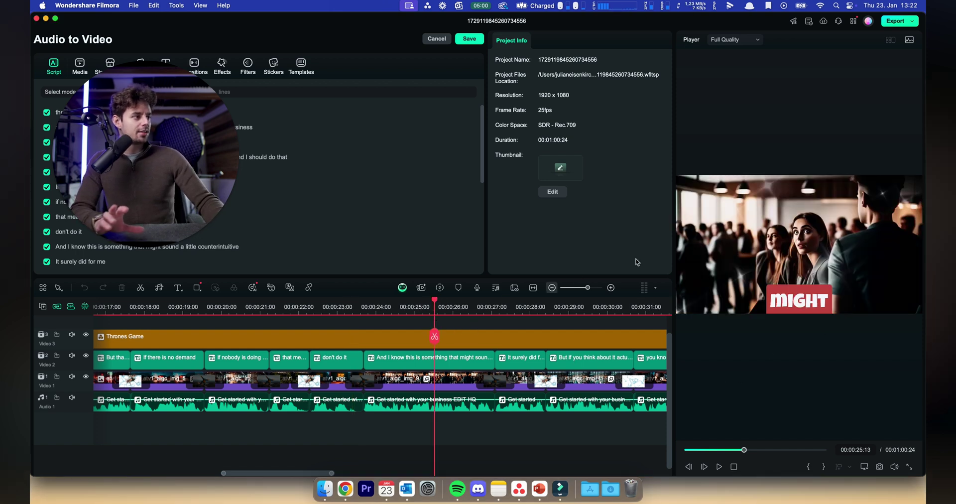
click(526, 306)
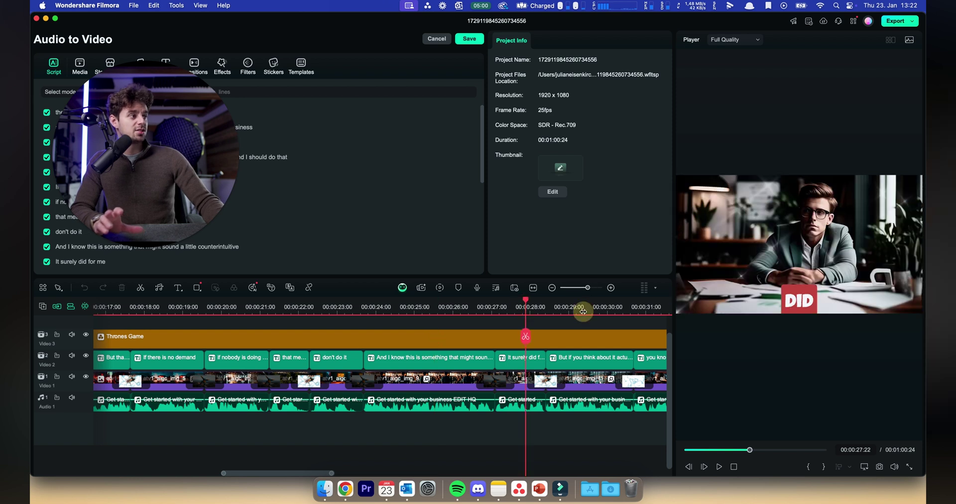
click(581, 309)
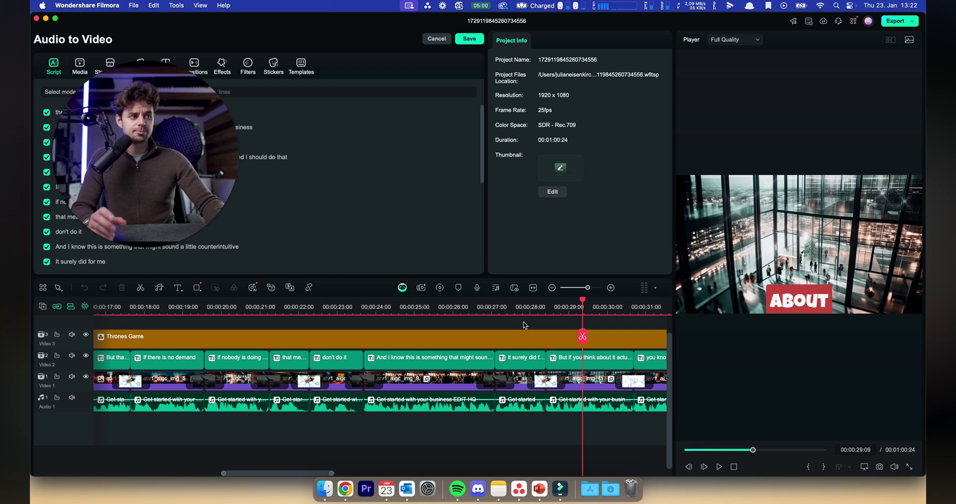
Step: Scroll further along the timeline and place the playhead at 00:00:34:21
scroll(524, 324, right, 5)
drag(522, 307, 546, 307)
click(585, 307)
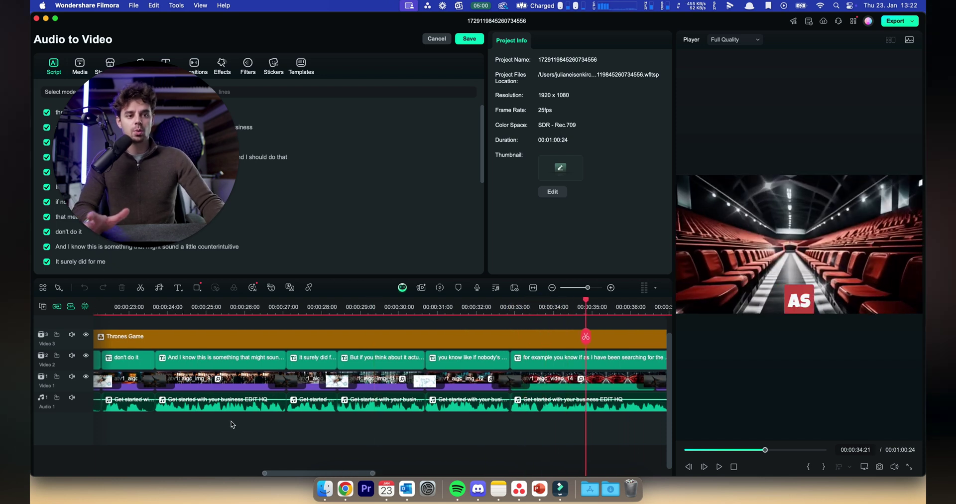
scroll(233, 424, left, 10)
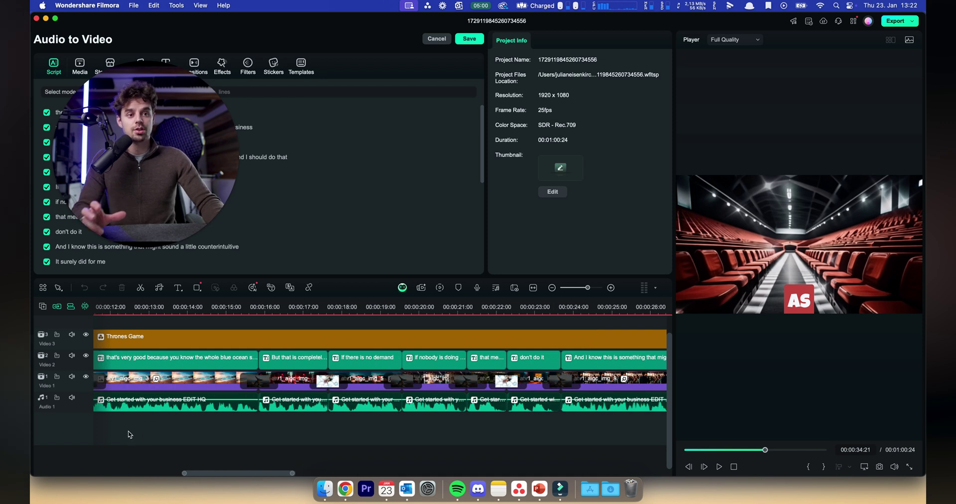
Step: Show the Audio resources panel with the Generate AI Sound Effect tool
click(163, 67)
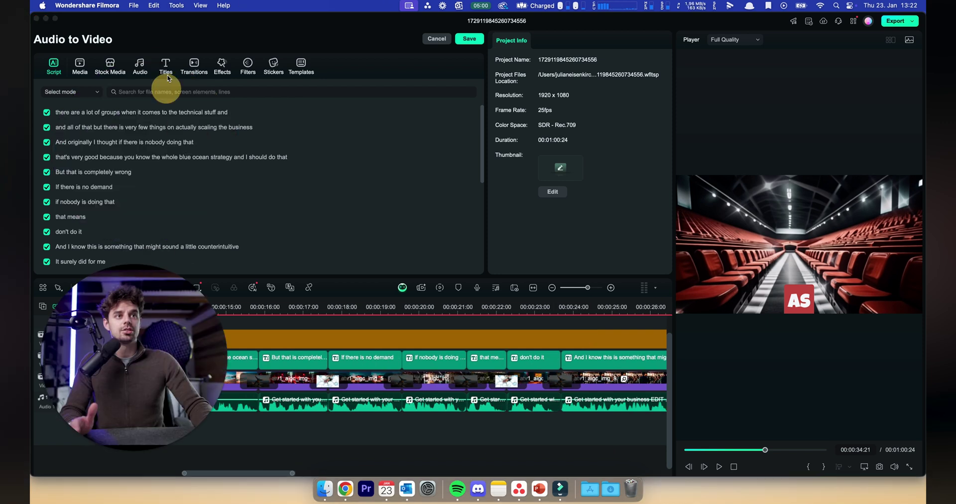
click(139, 65)
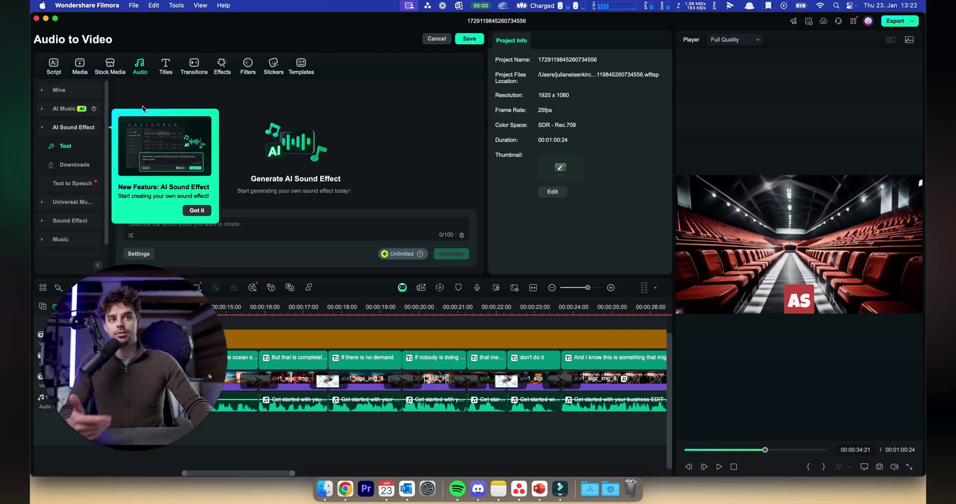